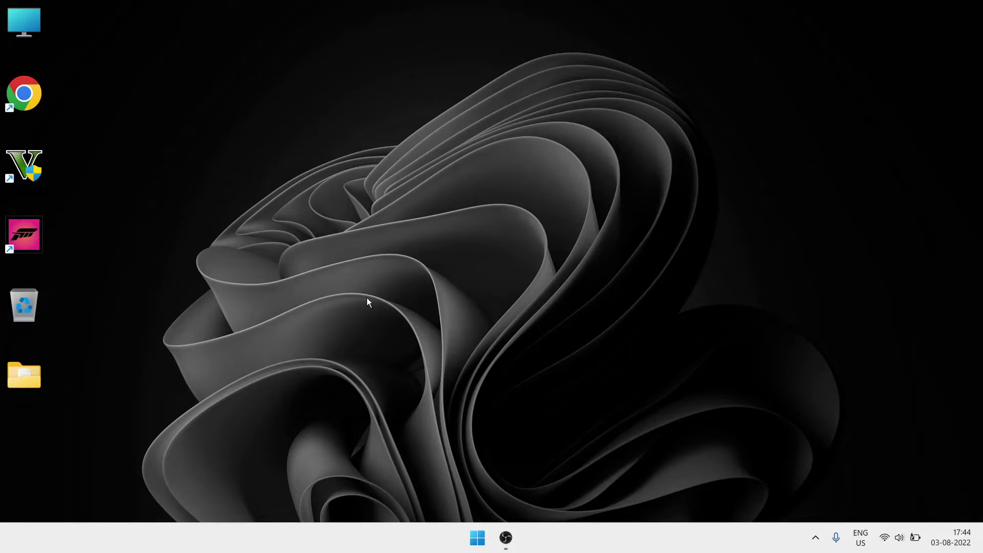
# Step: Check the memory and CPU usage of the running processes in Task Manager and close it
pyautogui.hotkey('ctrl', 'shift', 'Escape')
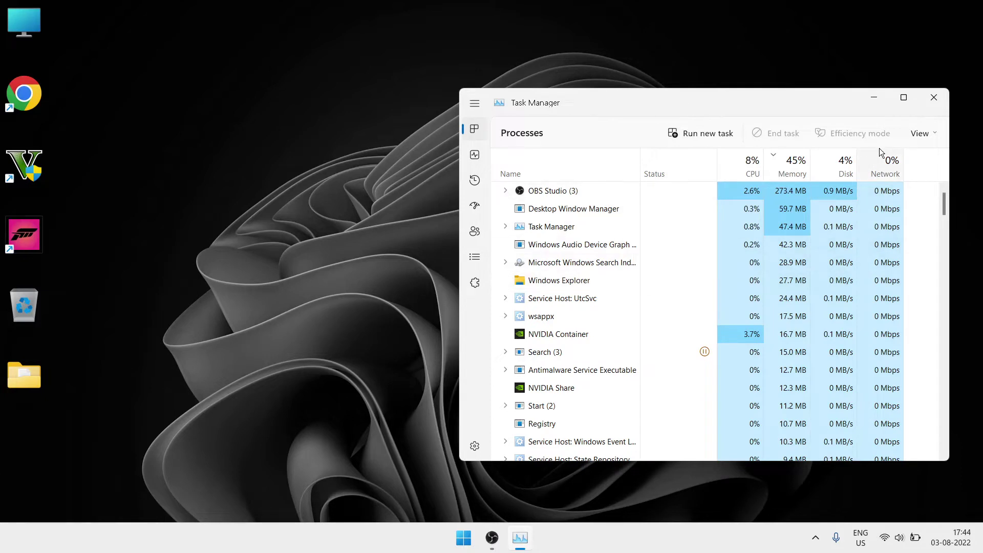
pyautogui.click(934, 102)
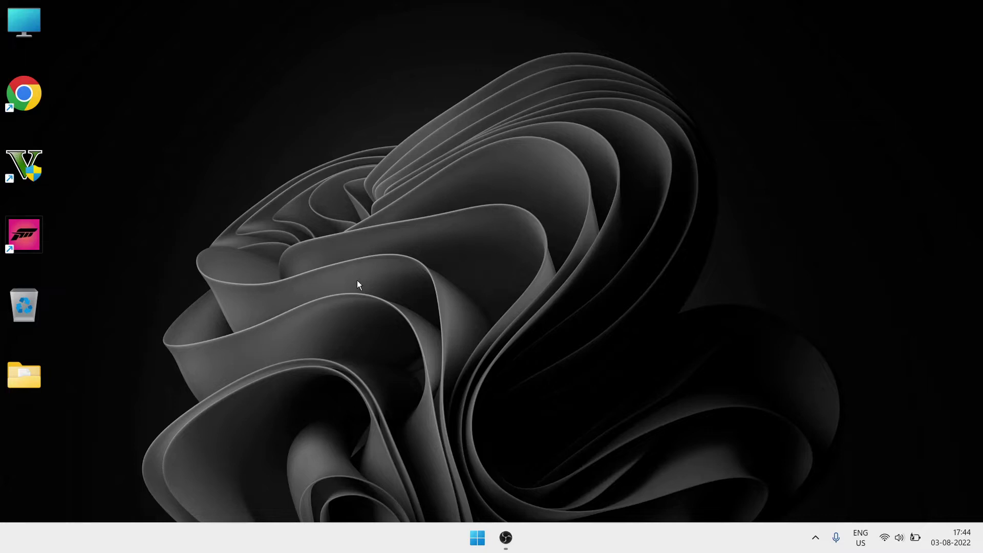
# Step: Find and open Task Scheduler in a maximized window
pyautogui.press('super')
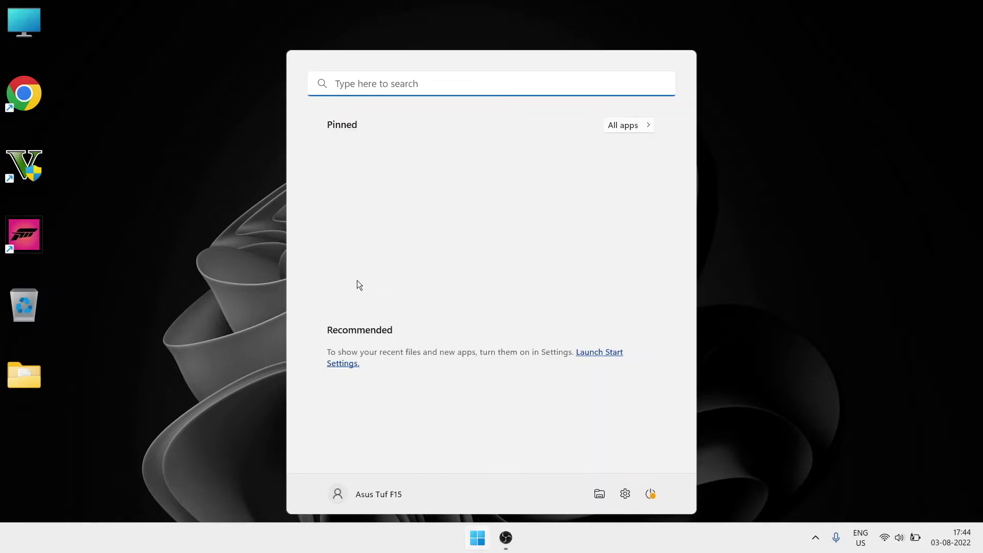
pyautogui.write('task sch')
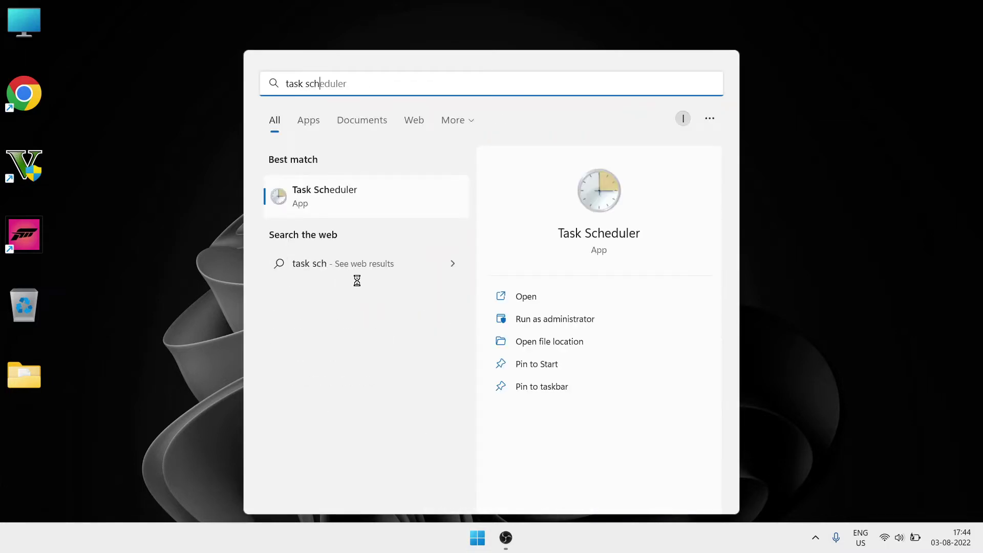
pyautogui.click(336, 192)
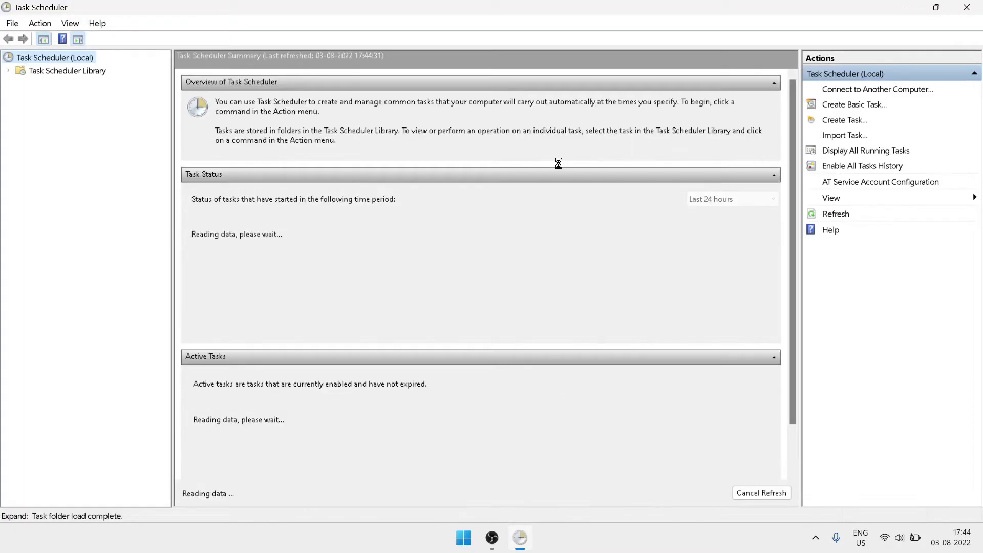
pyautogui.click(935, 7)
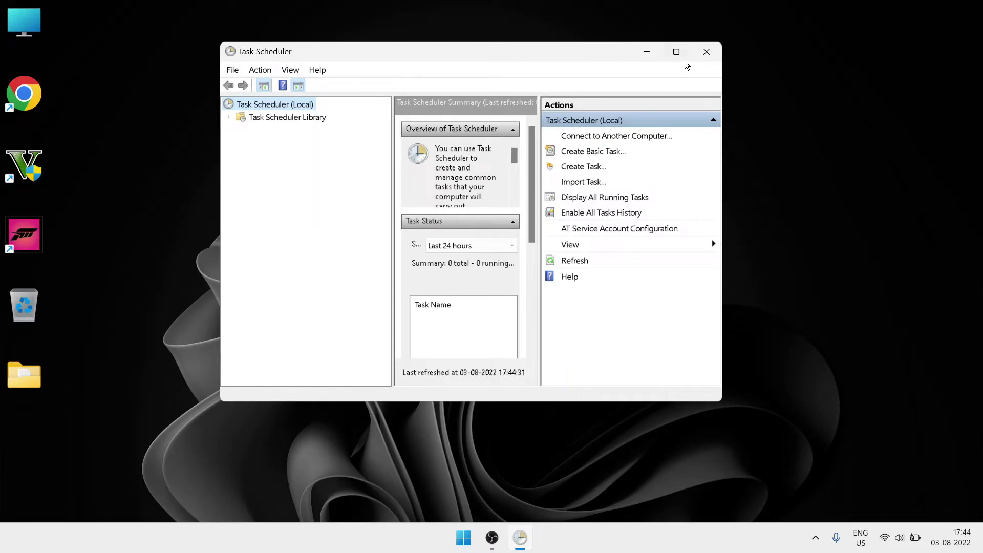
pyautogui.click(676, 48)
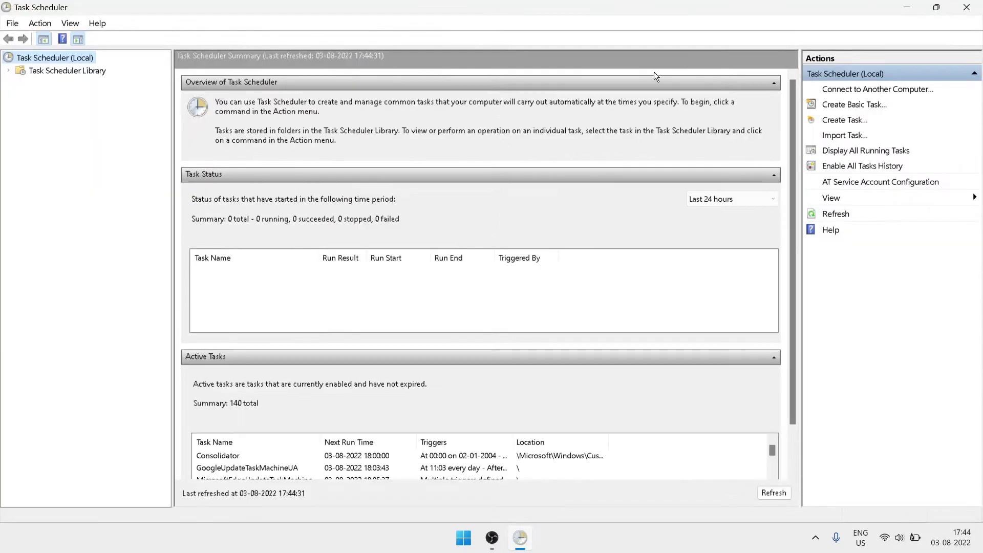
# Step: Open the Microsoft > Windows > Windows Defender folder of the Task Scheduler Library
pyautogui.click(61, 72)
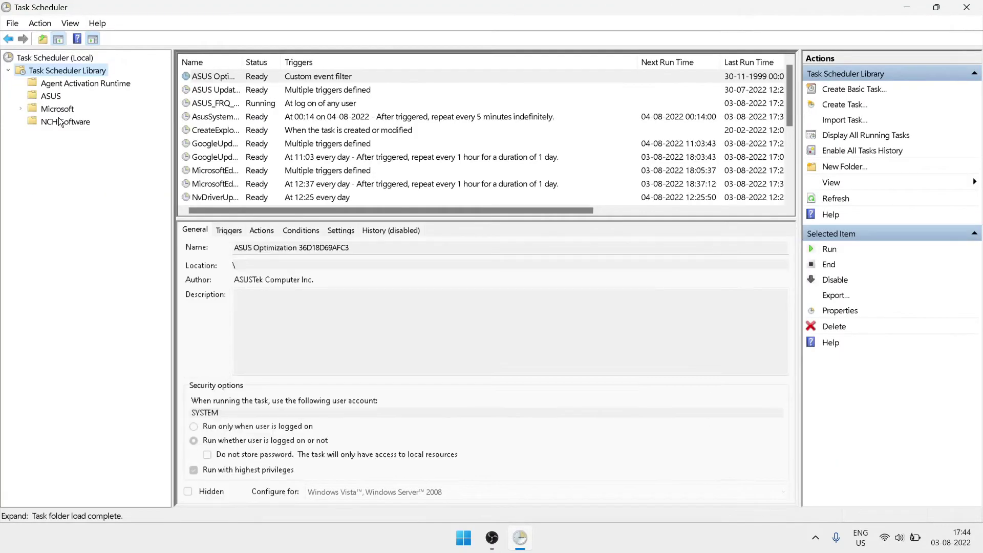
pyautogui.click(53, 110)
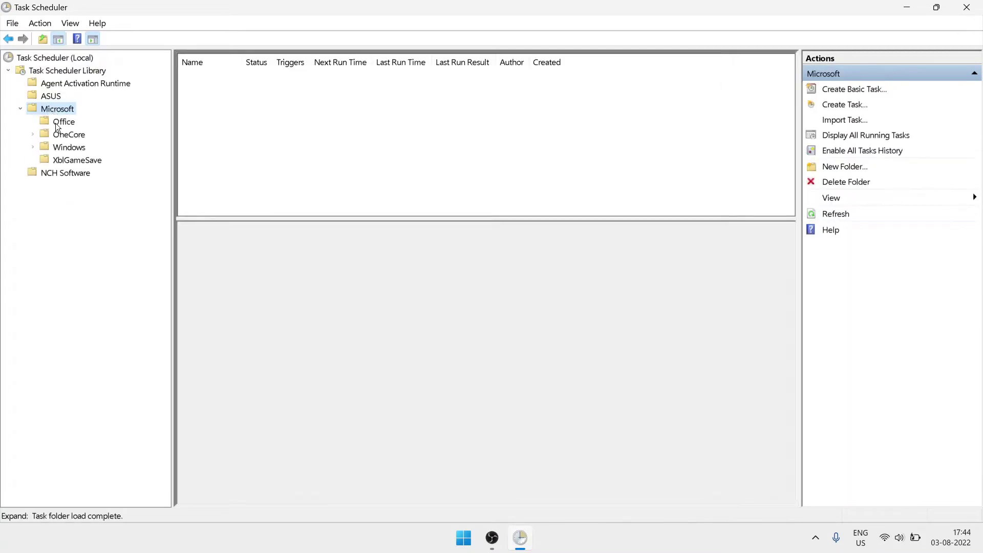
pyautogui.doubleClick(69, 149)
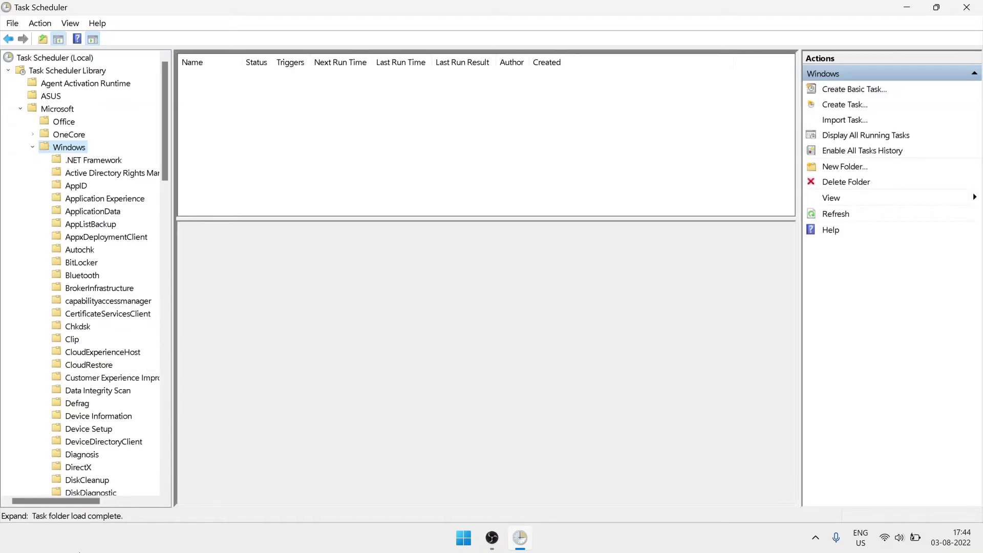
pyautogui.moveTo(61, 501); pyautogui.dragTo(86, 506)
pyautogui.moveTo(162, 153); pyautogui.dragTo(94, 465)
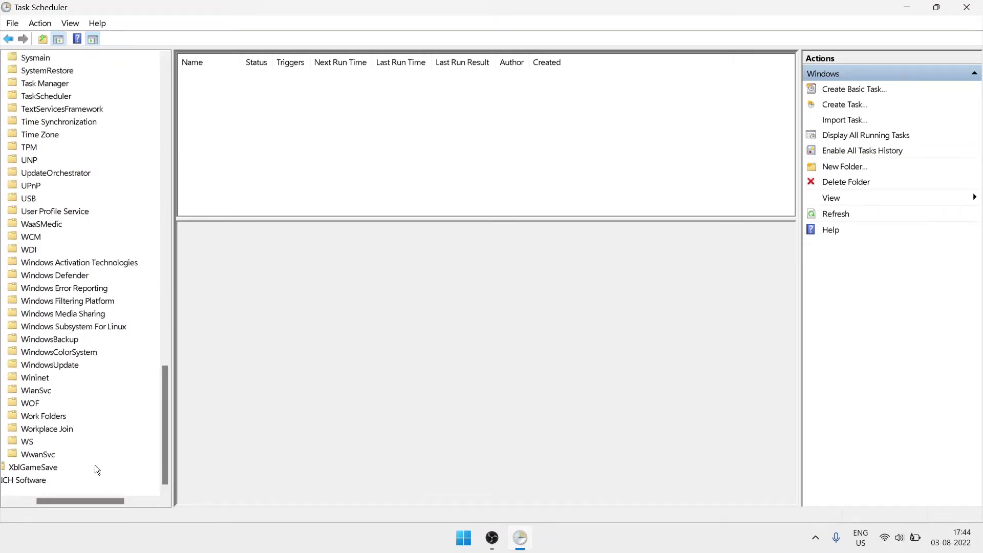
pyautogui.click(64, 275)
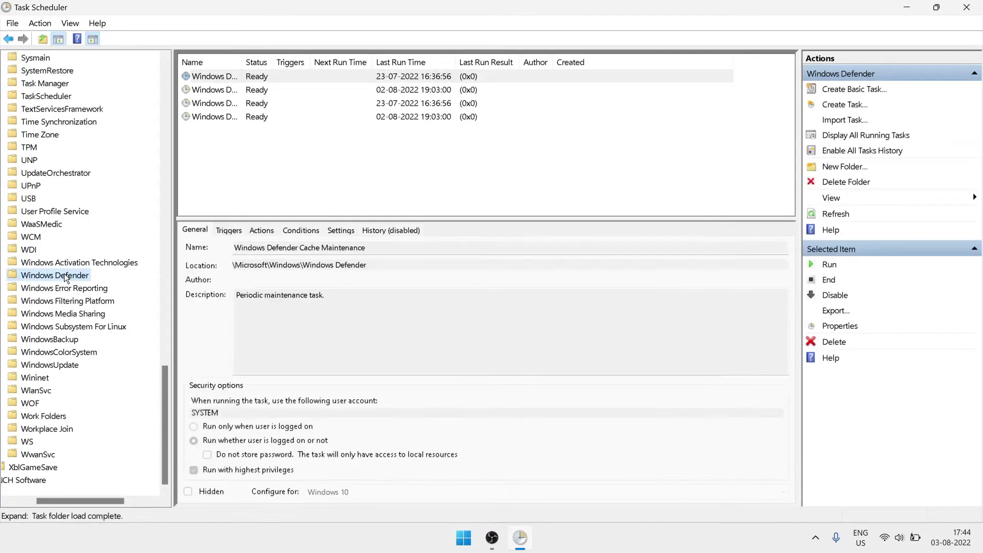
# Step: Widen the task list's Name column and open the properties of the Windows Defender Scheduled Scan task
pyautogui.click(235, 59)
pyautogui.moveTo(240, 61); pyautogui.dragTo(338, 61)
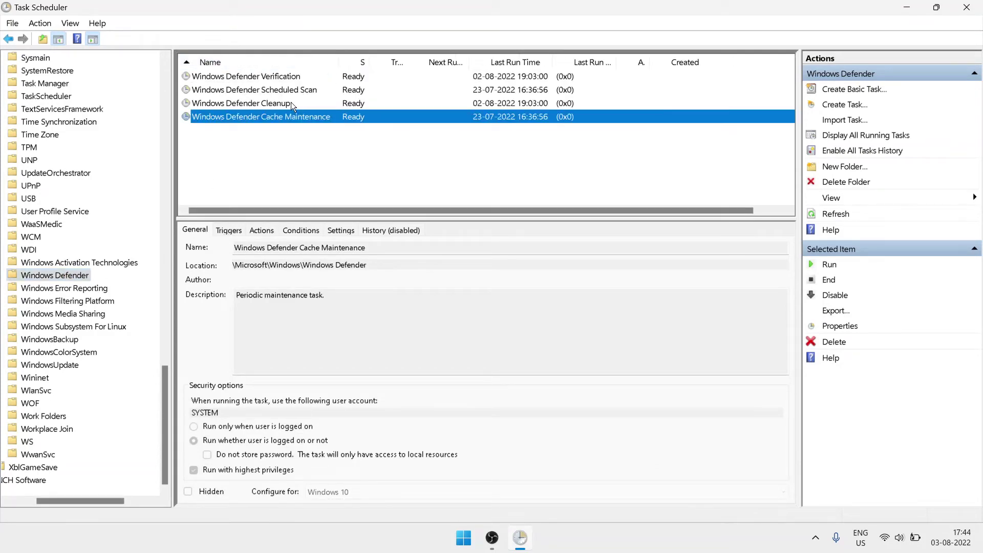
pyautogui.click(290, 90)
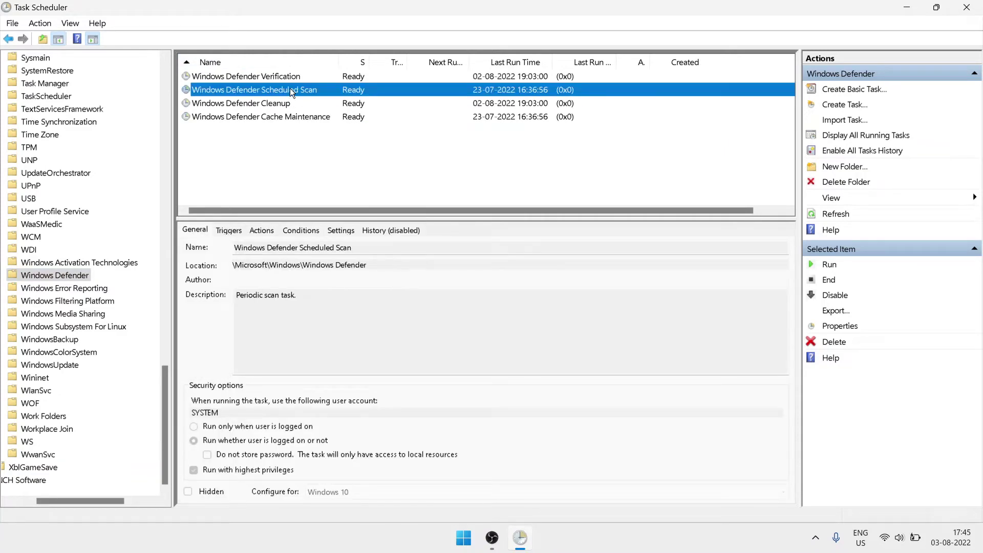
pyautogui.rightClick(290, 89)
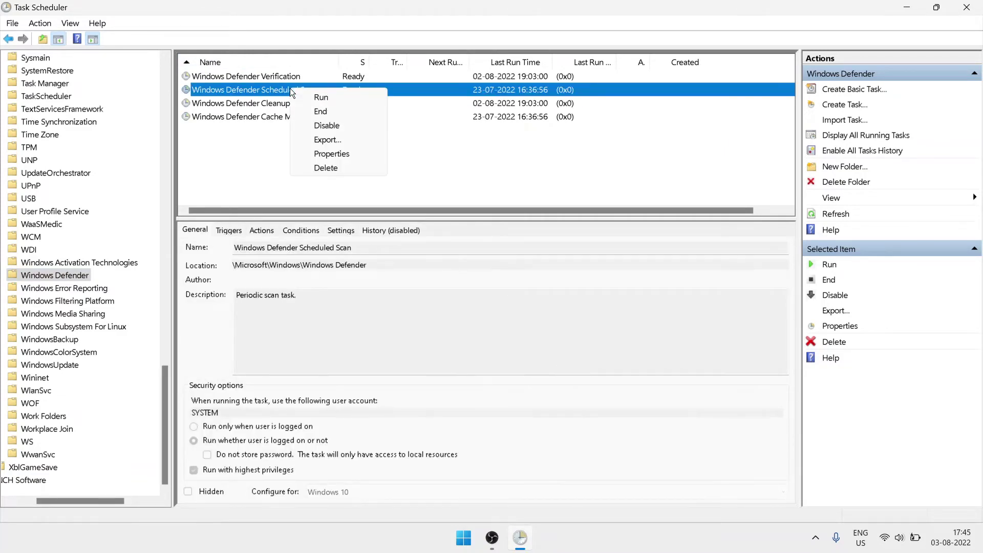
pyautogui.click(323, 153)
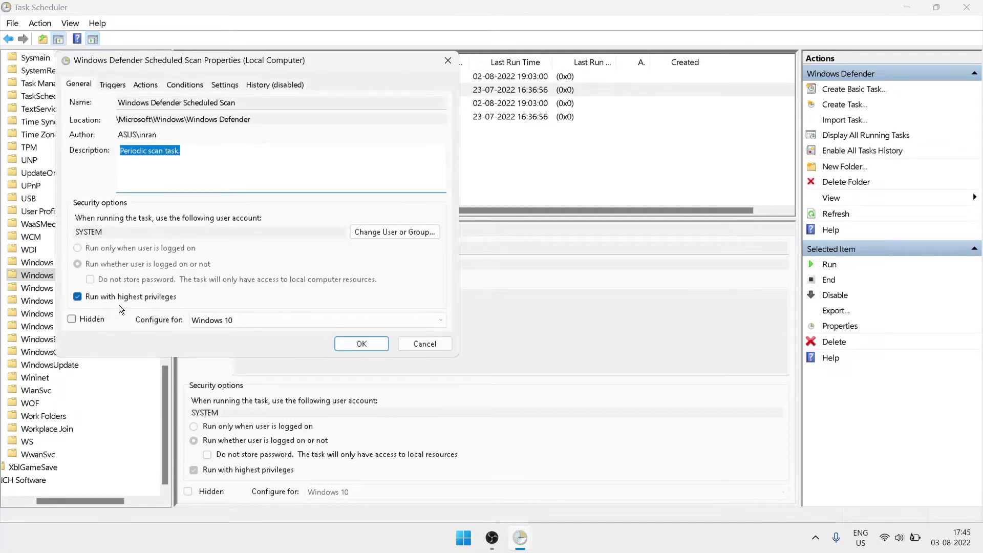
# Step: Disable "Run with highest privileges" and the AC-power-only start condition for the scan task, save it and close Task Scheduler
pyautogui.click(106, 296)
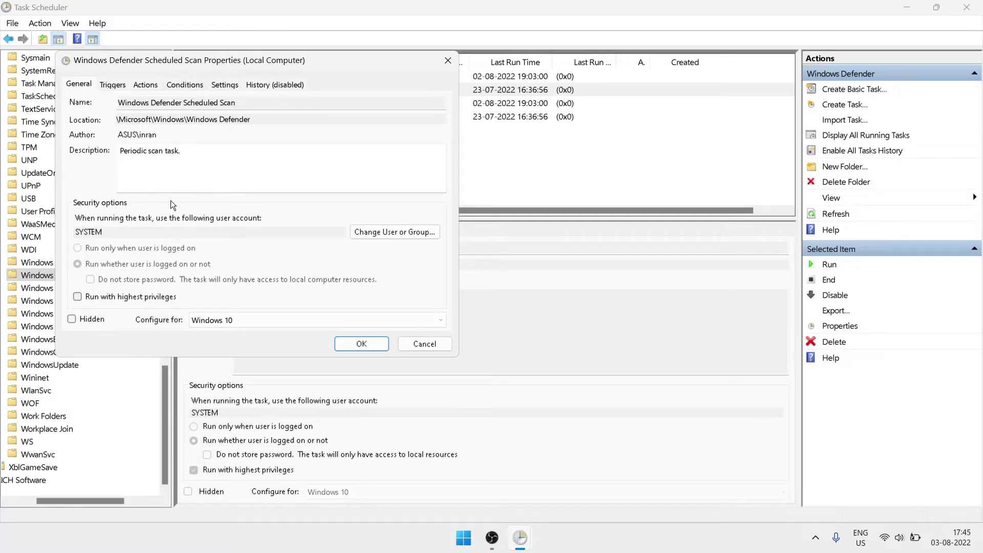
pyautogui.click(192, 85)
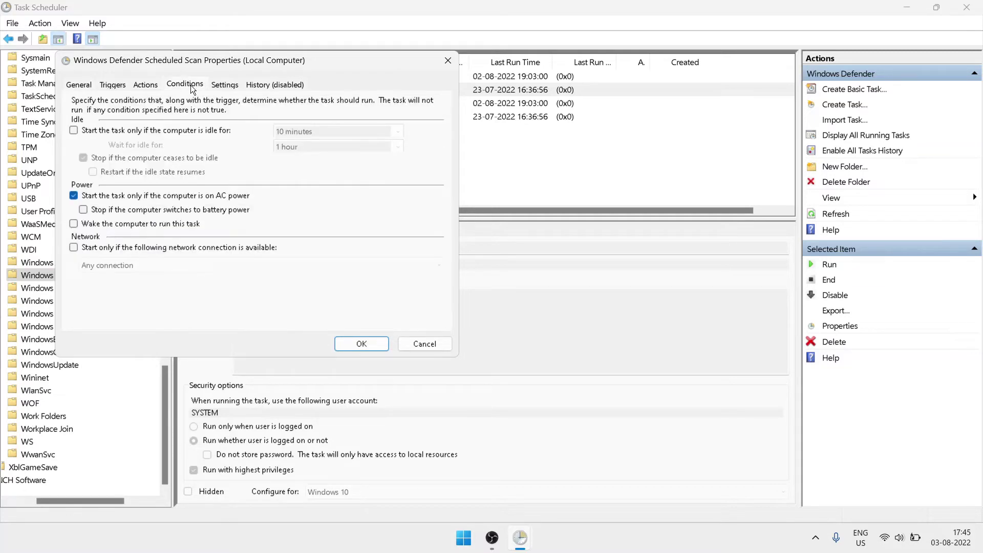
pyautogui.click(74, 196)
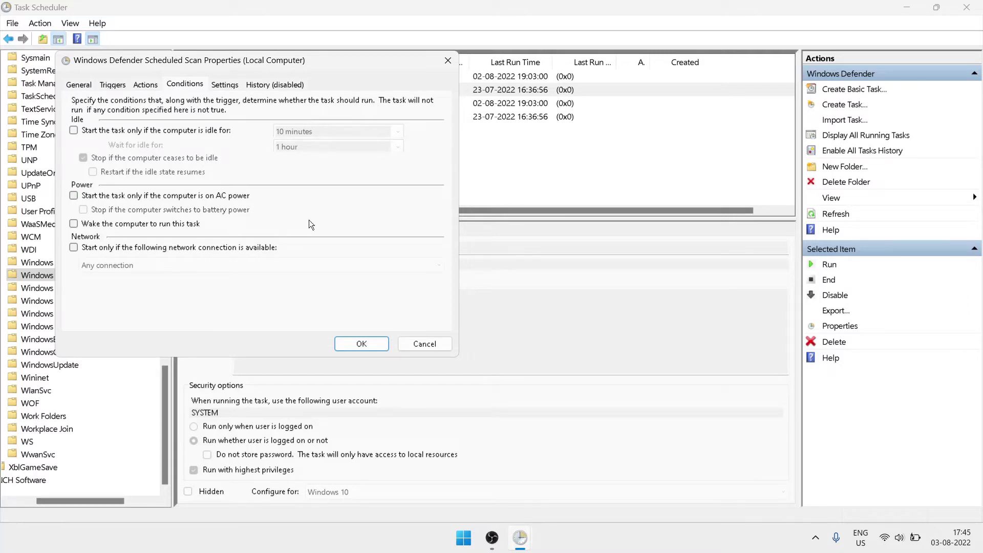
pyautogui.click(374, 343)
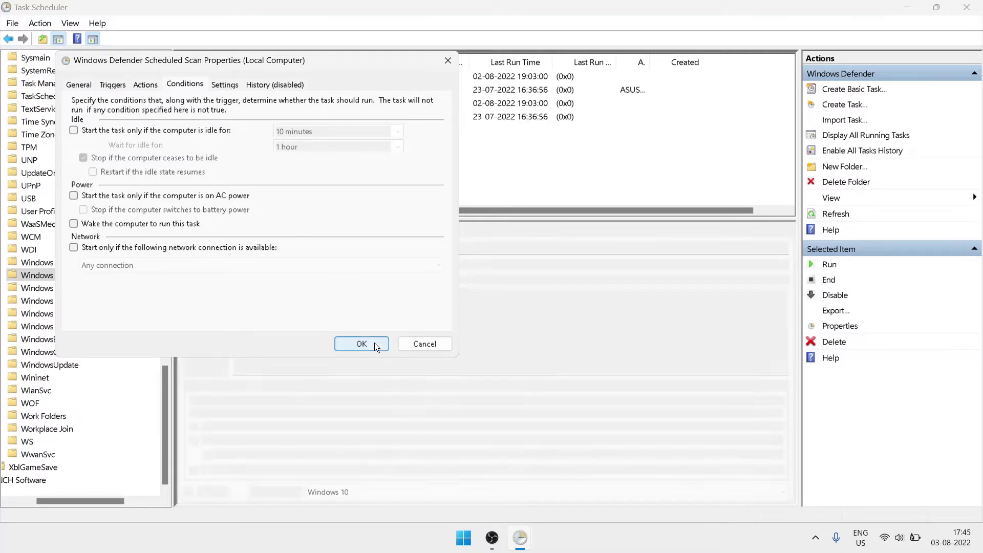
pyautogui.click(966, 7)
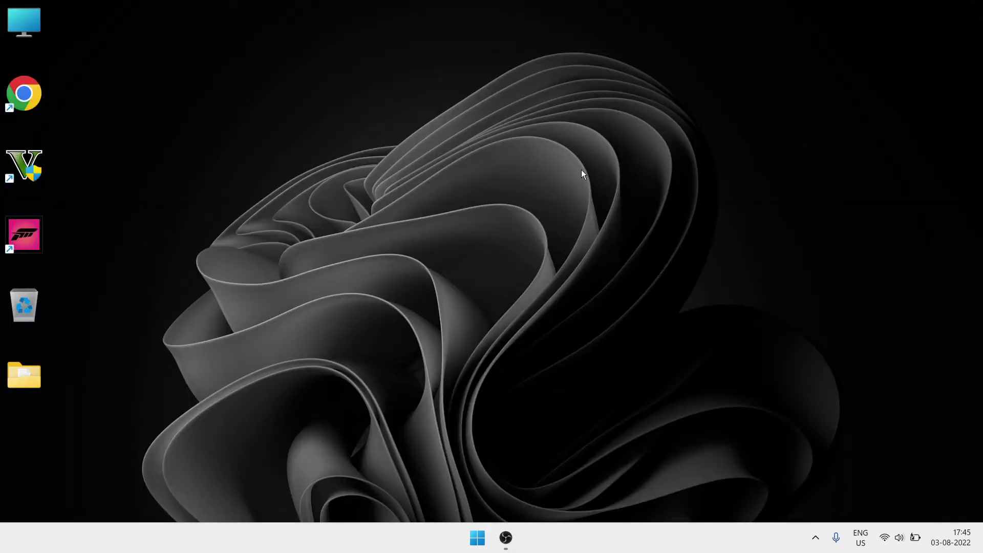
pyautogui.press('super')
pyautogui.write('cm')
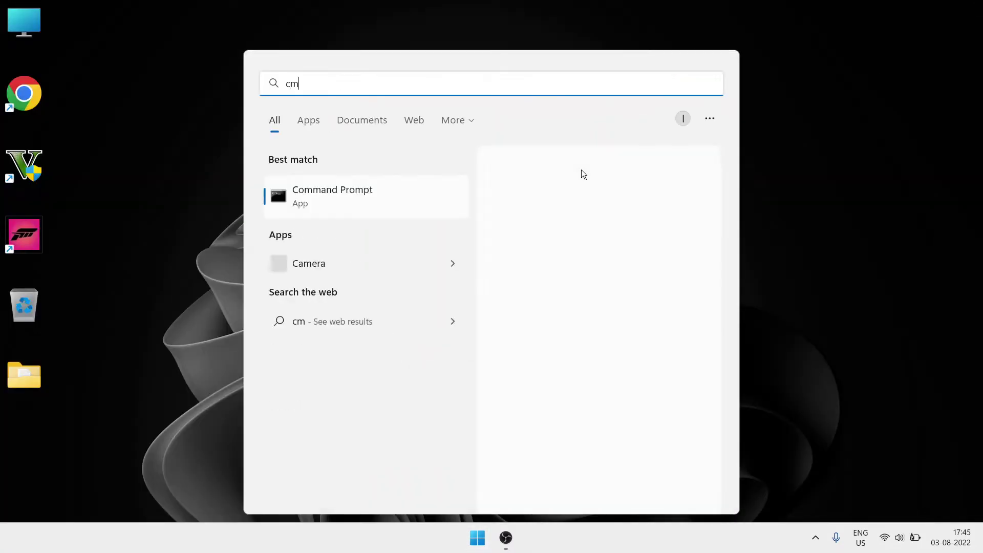
pyautogui.write('d')
pyautogui.press('Return')
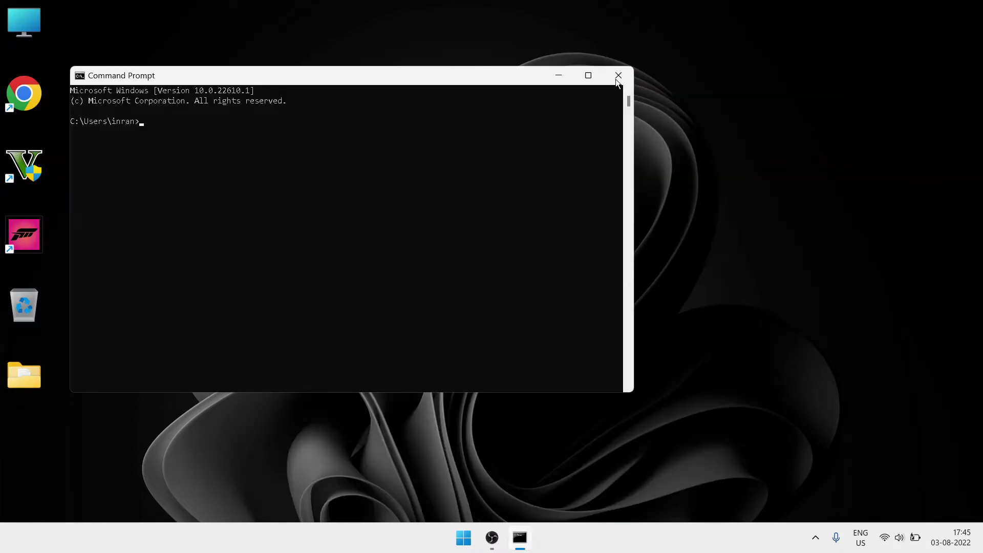
pyautogui.click(616, 78)
# Step: Open Command Prompt as administrator, run gpupdate to refresh the policies, and close it
pyautogui.press('super')
pyautogui.write('cmd')
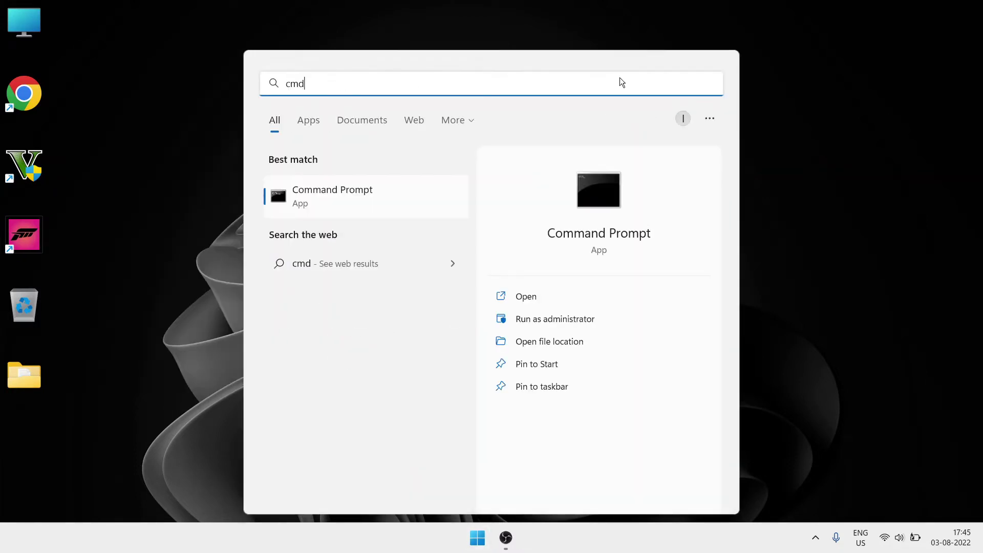
pyautogui.click(571, 319)
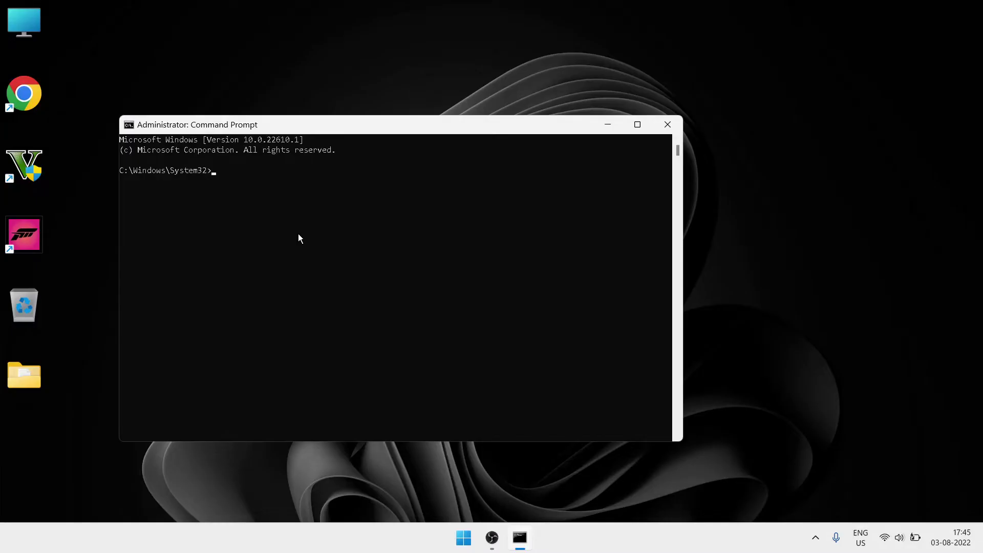
pyautogui.write('gpupdate')
pyautogui.press('Return')
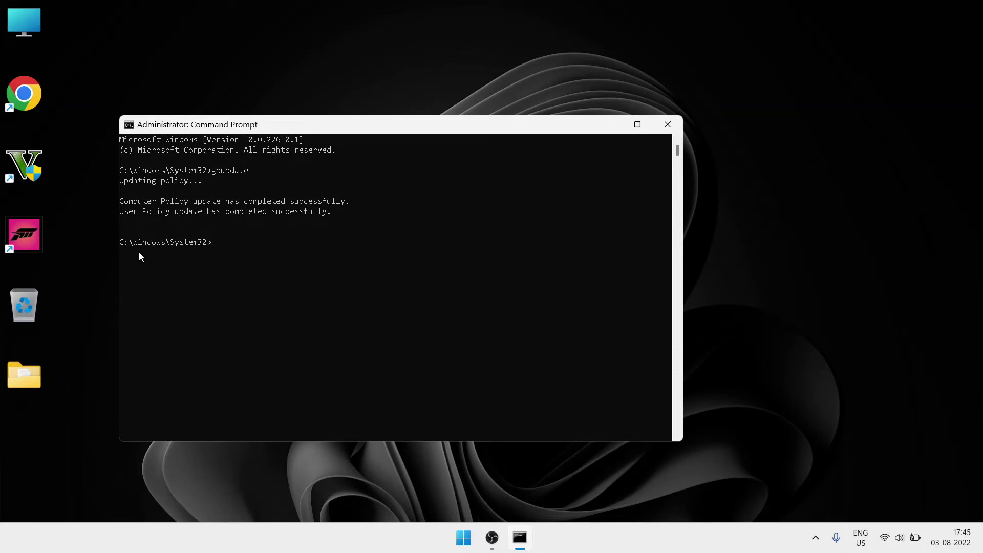
pyautogui.click(656, 132)
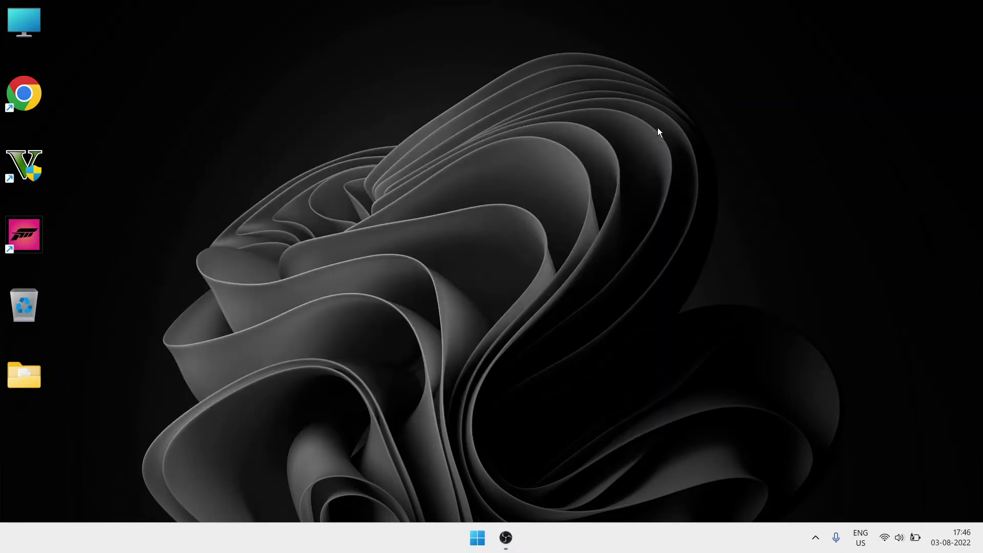
# Step: Search for Windows Security from the desktop and open it
pyautogui.press('super')
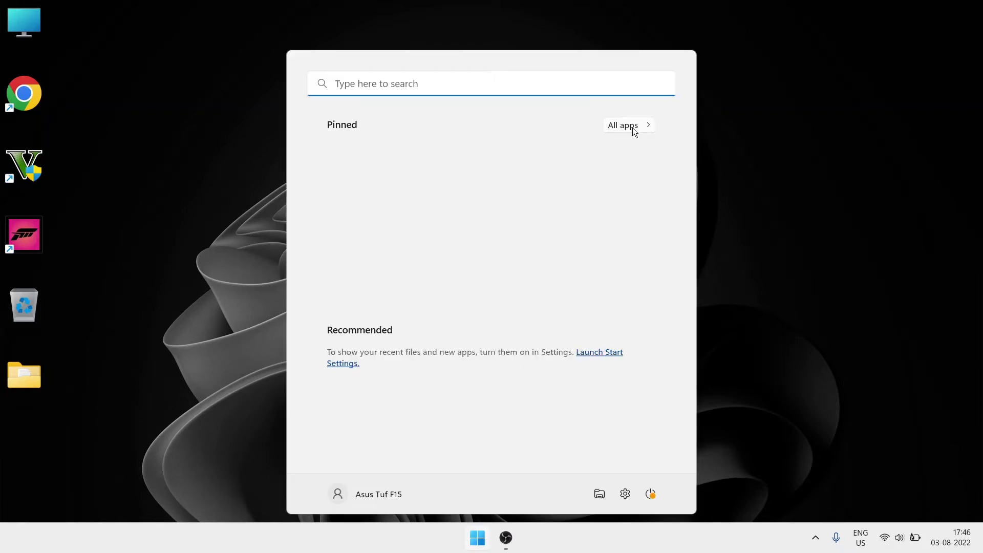
pyautogui.write('windows')
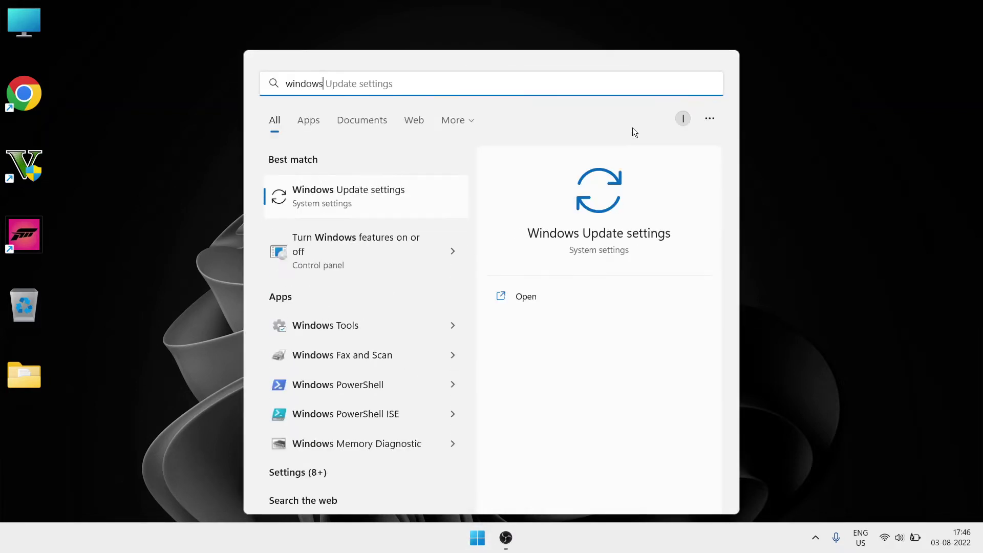
pyautogui.write(' se')
pyautogui.press('Return')
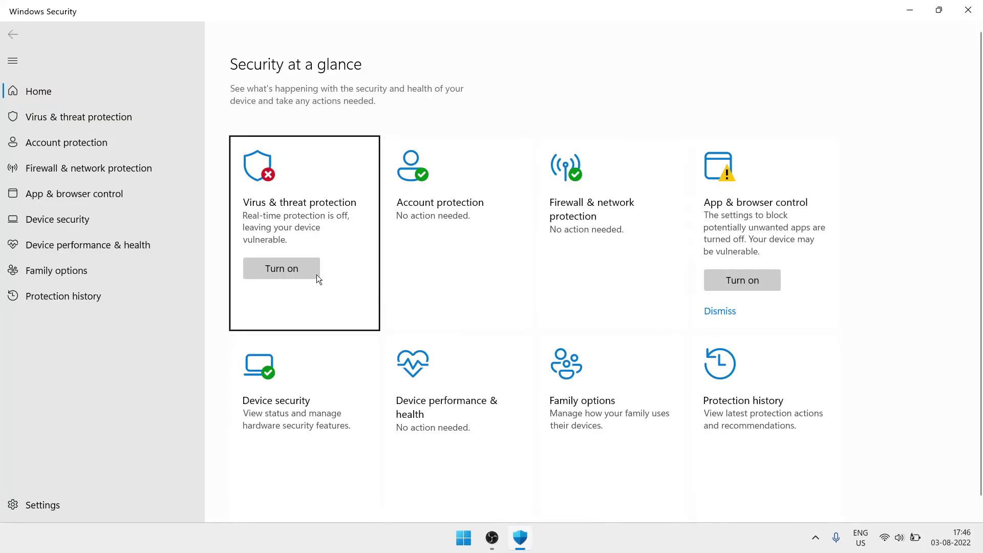
# Step: Open the exclusions list within the Virus & threat protection settings
pyautogui.click(283, 193)
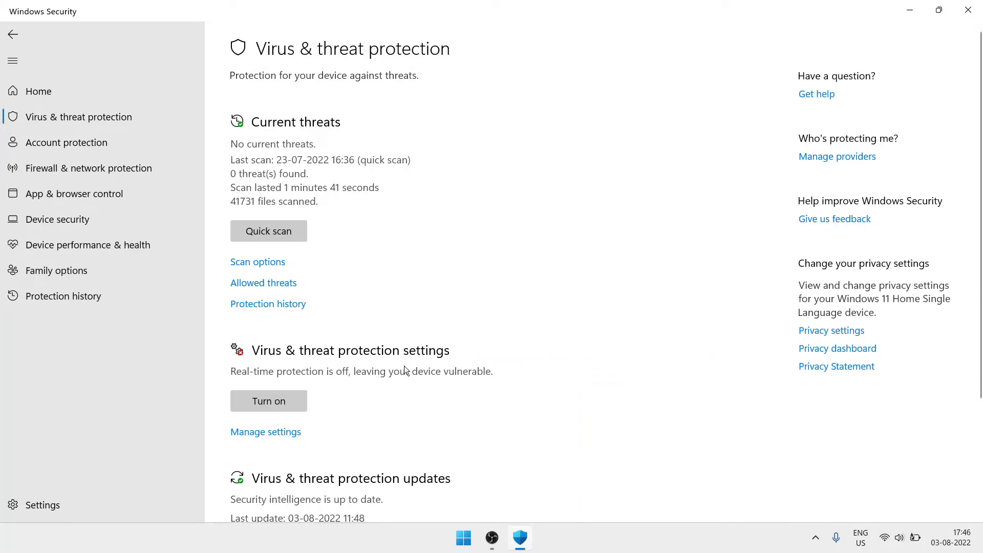
pyautogui.click(252, 433)
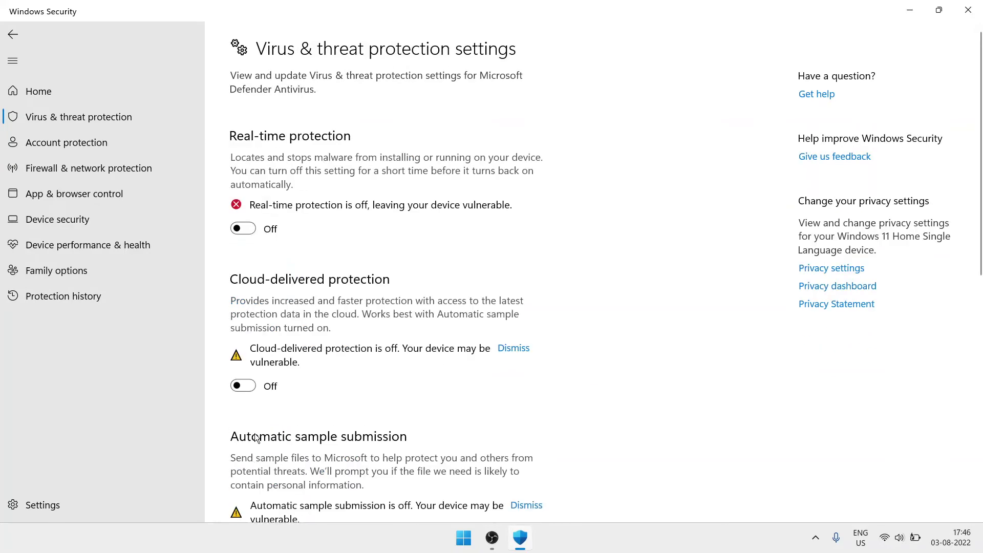
pyautogui.scroll(-10, 291, 261)
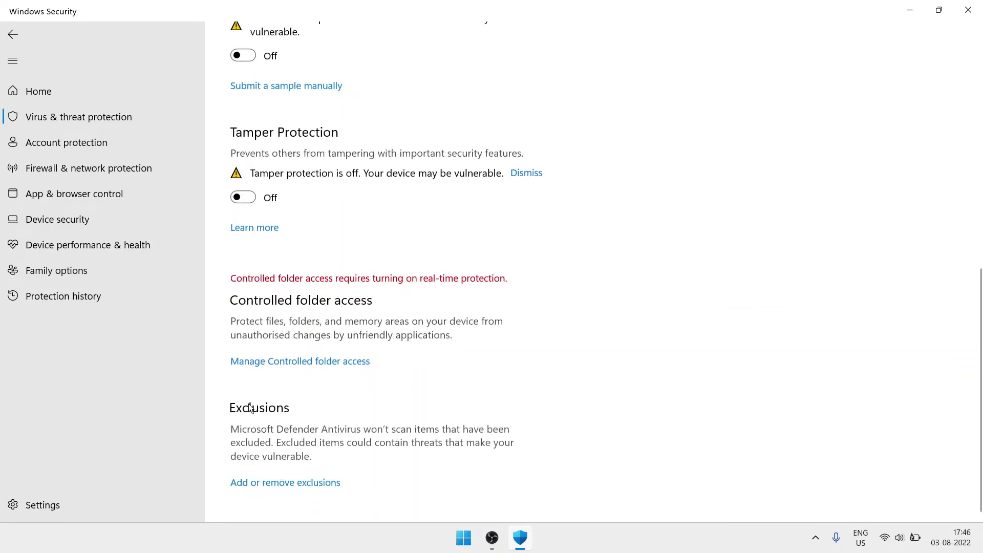
pyautogui.click(266, 484)
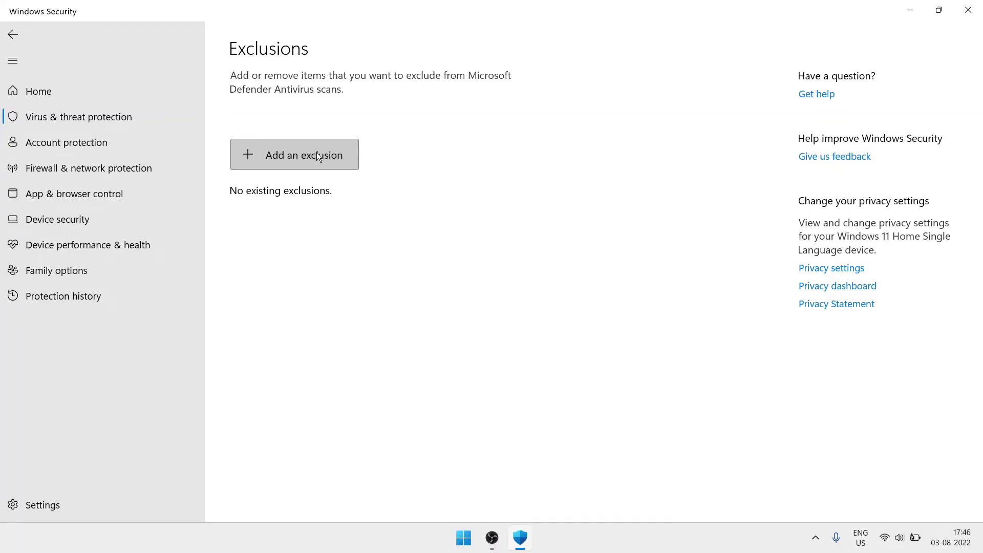
# Step: Add a process exclusion for MsMpEngCP.exe to Microsoft Defender Antivirus scans
pyautogui.click(317, 152)
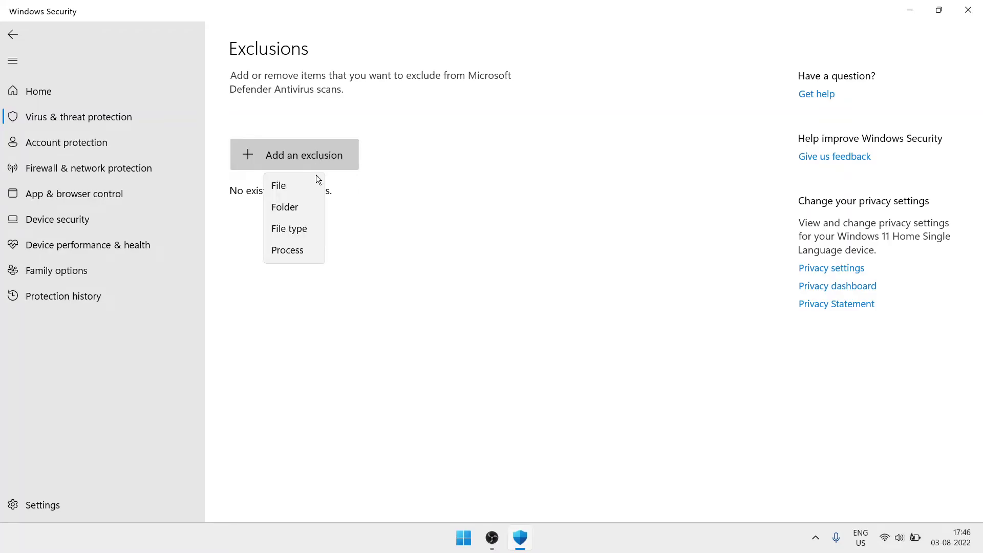
pyautogui.click(296, 251)
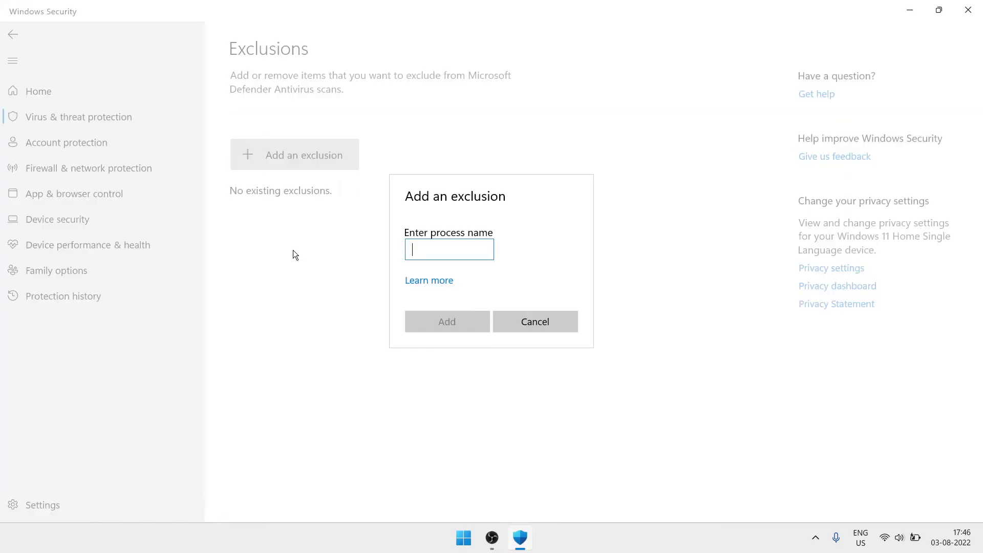
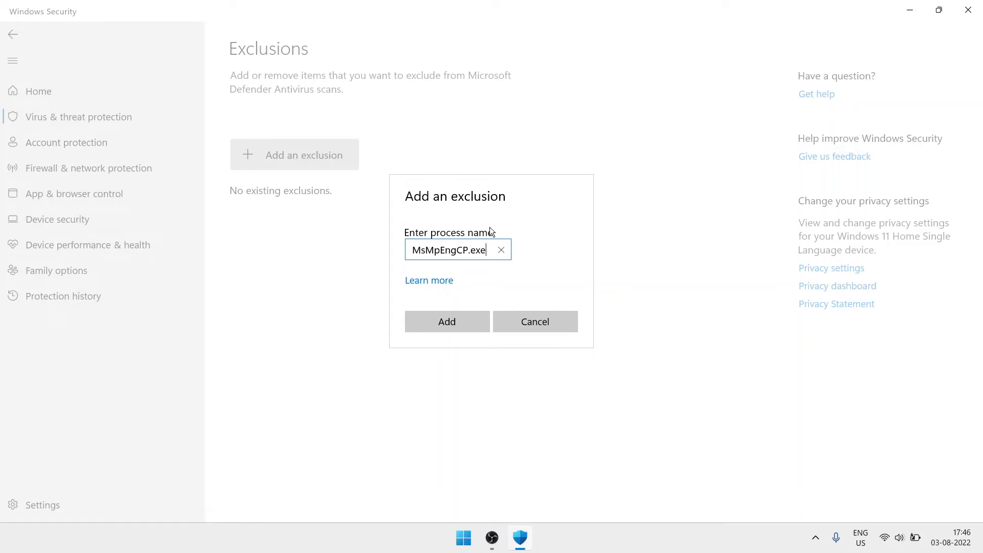
pyautogui.click(469, 329)
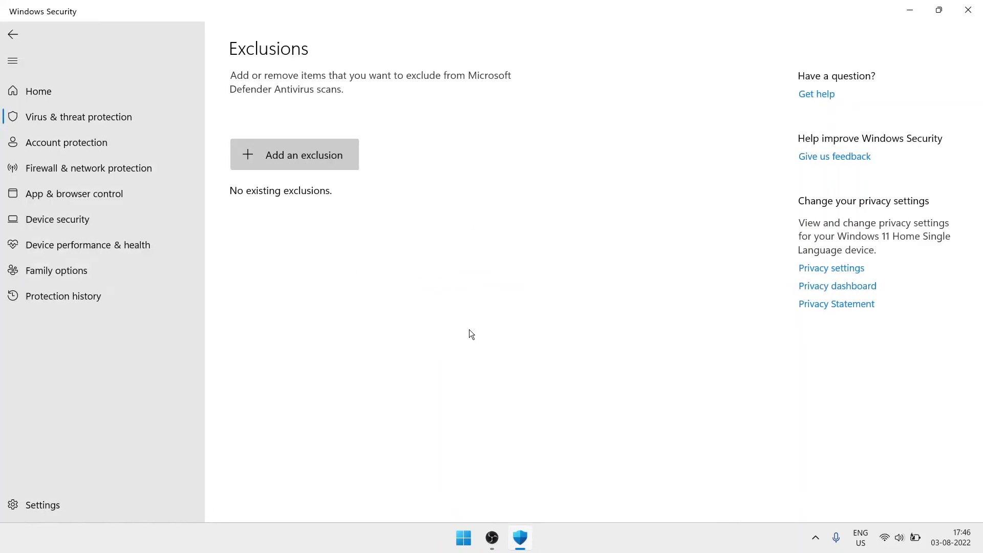
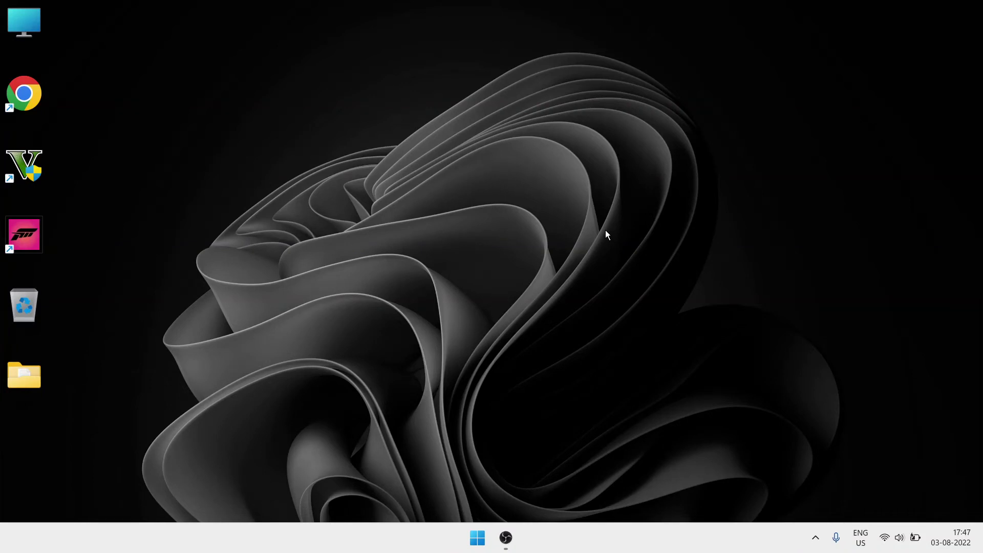
# Step: Search for Control Panel from the desktop, open it and go to Power Options
pyautogui.press('super')
pyautogui.write('con')
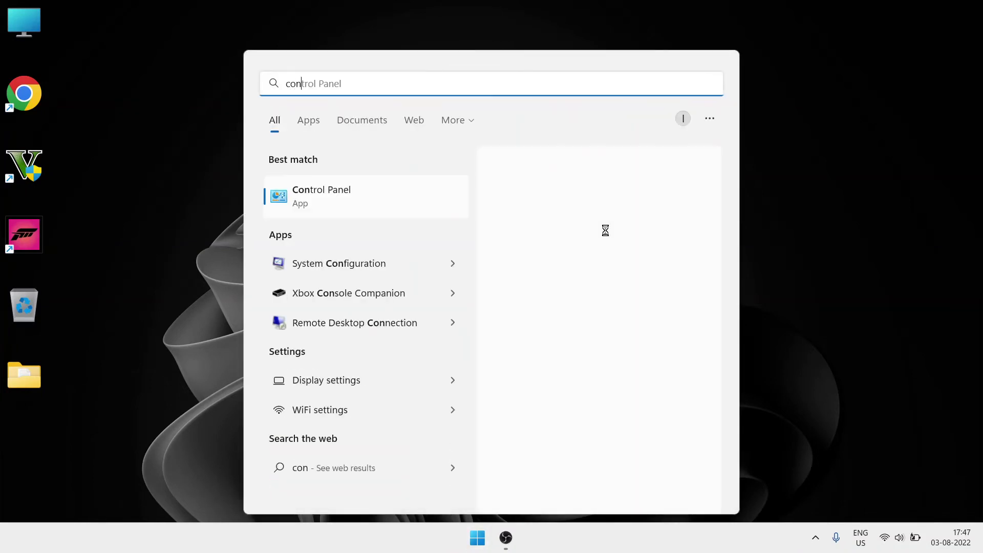
pyautogui.write('trol')
pyautogui.press('Return')
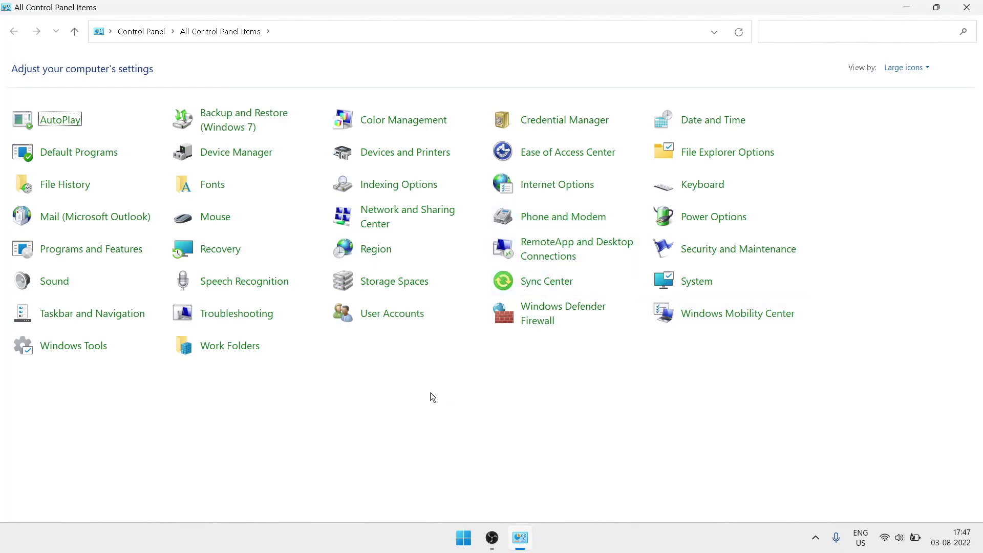
pyautogui.click(730, 217)
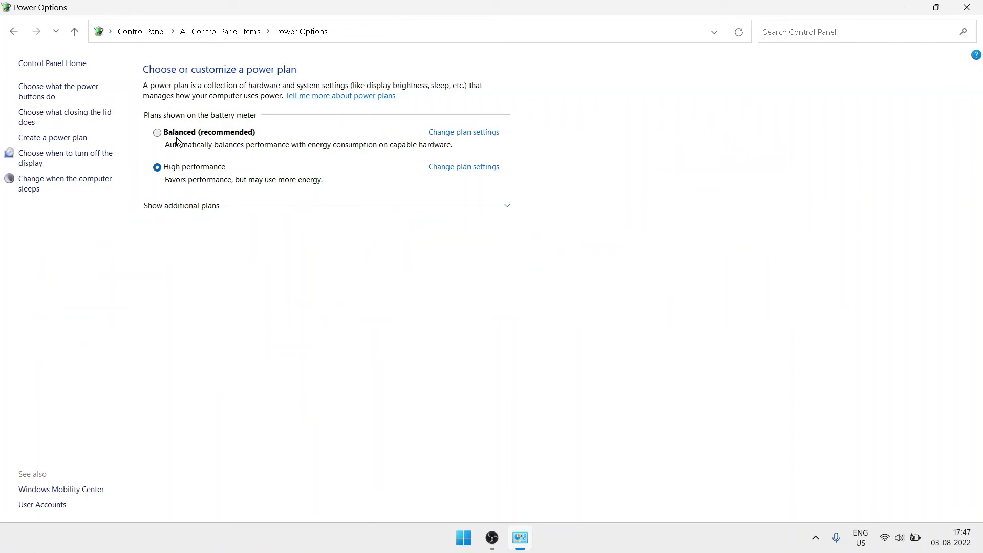
# Step: Check the additional power plans, then open the advanced power settings of the High performance plan
pyautogui.click(507, 207)
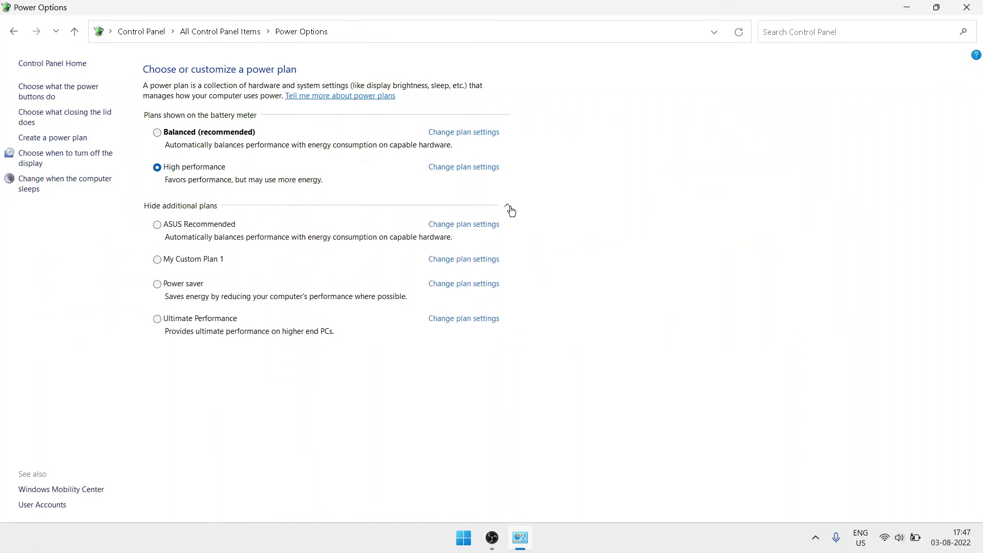
pyautogui.click(507, 206)
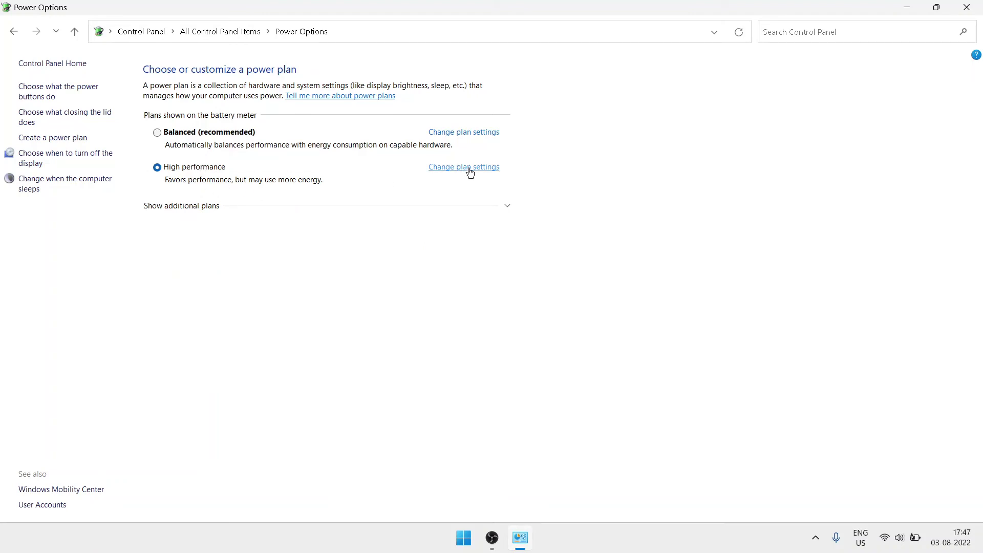
pyautogui.click(487, 167)
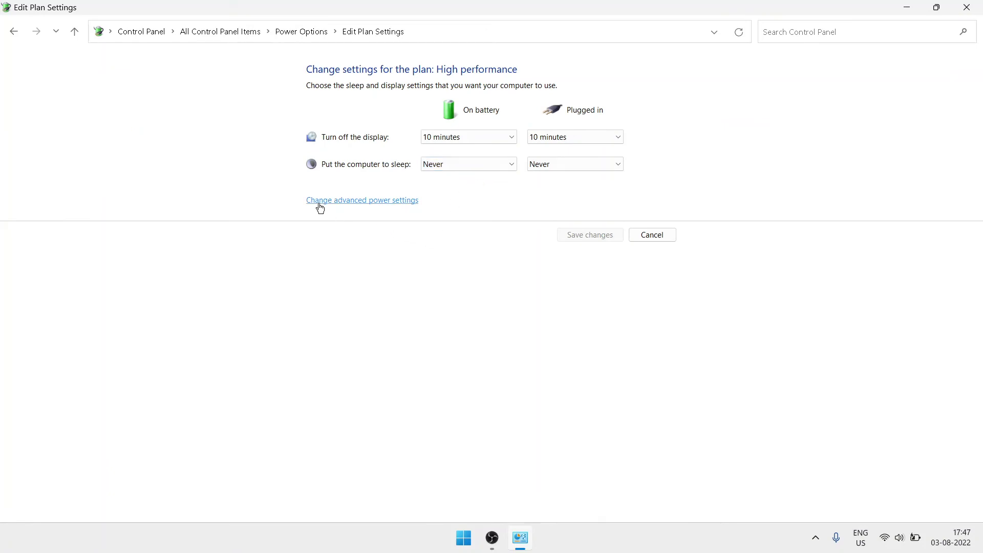
pyautogui.click(412, 203)
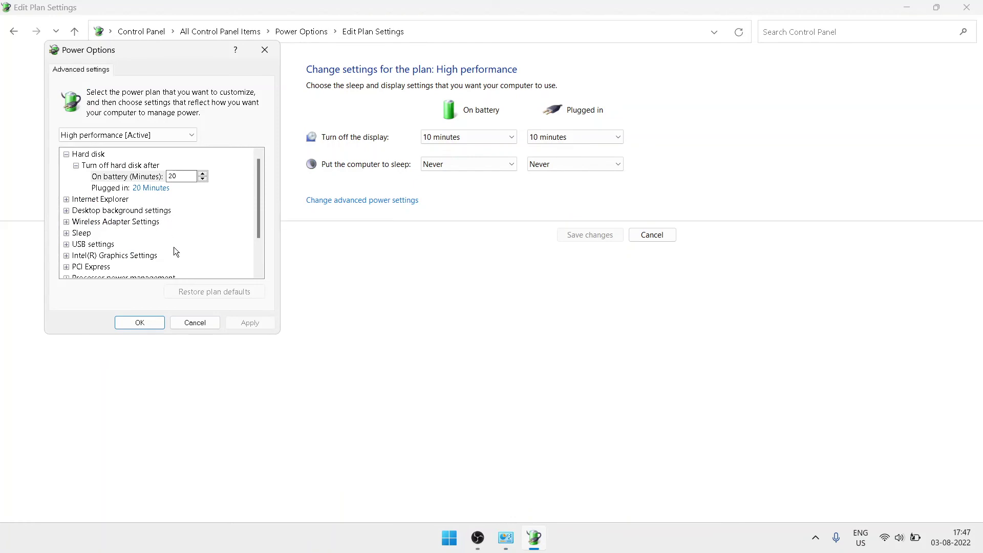
# Step: Under Processor power management, set the plugged-in minimum processor state to 100%
pyautogui.scroll(-2, 169, 236)
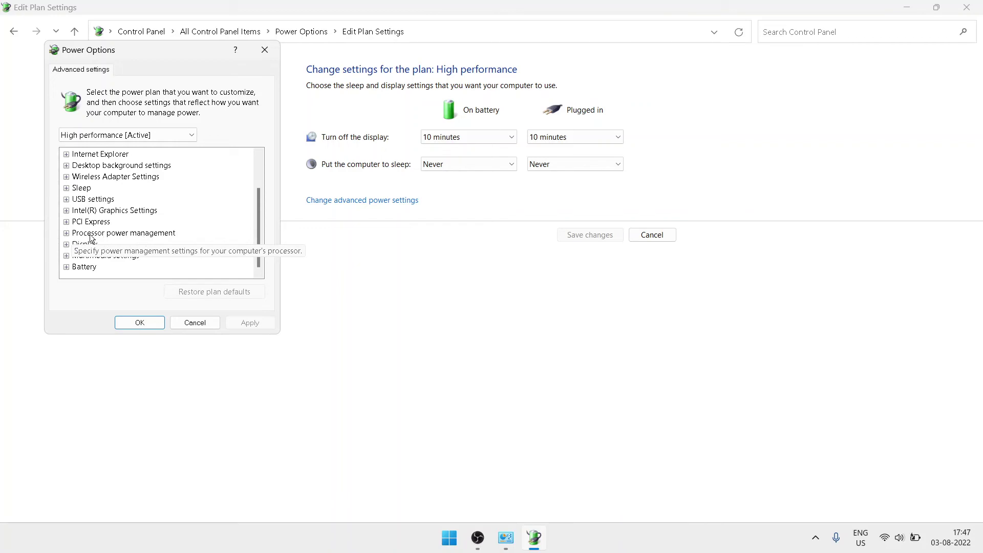
pyautogui.click(66, 233)
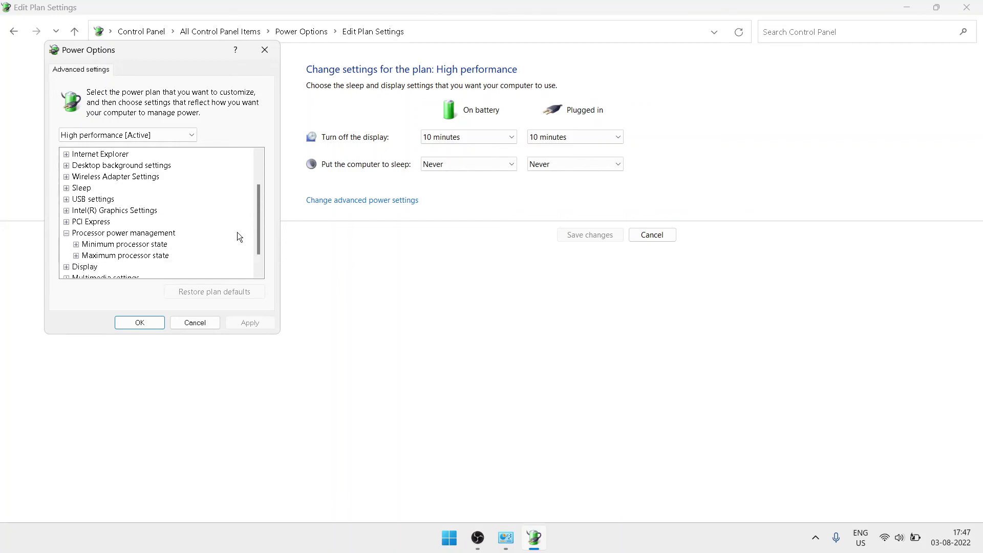
pyautogui.moveTo(260, 207); pyautogui.dragTo(260, 222)
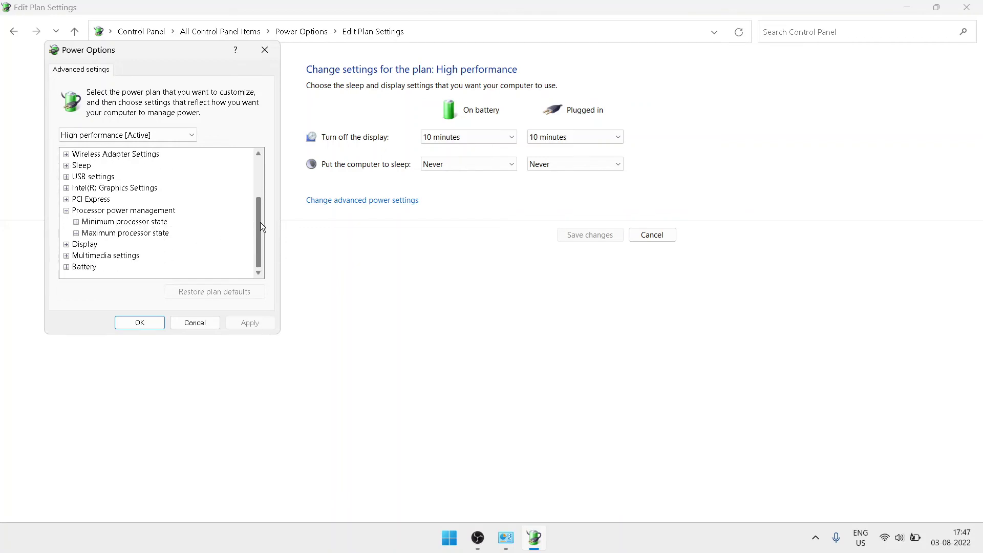
pyautogui.click(76, 222)
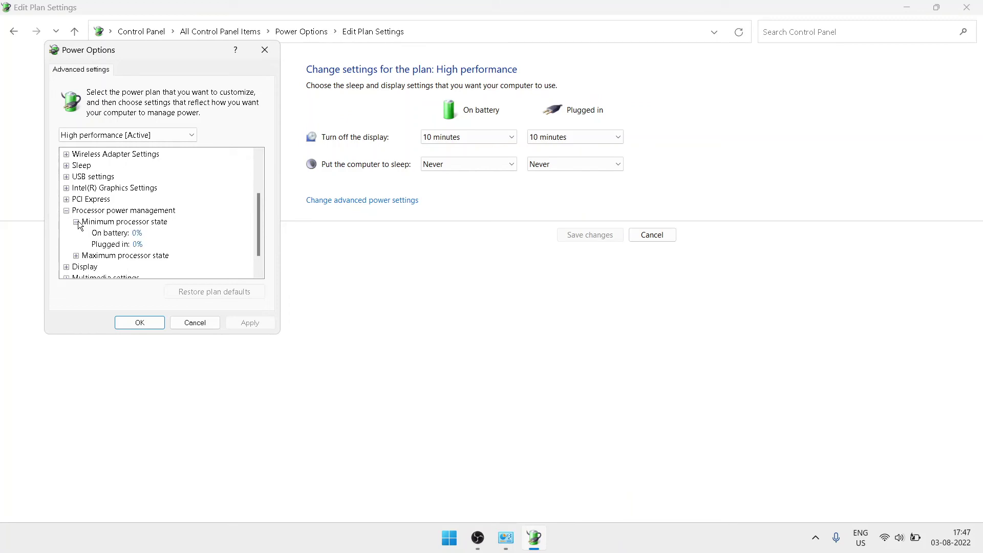
pyautogui.click(138, 232)
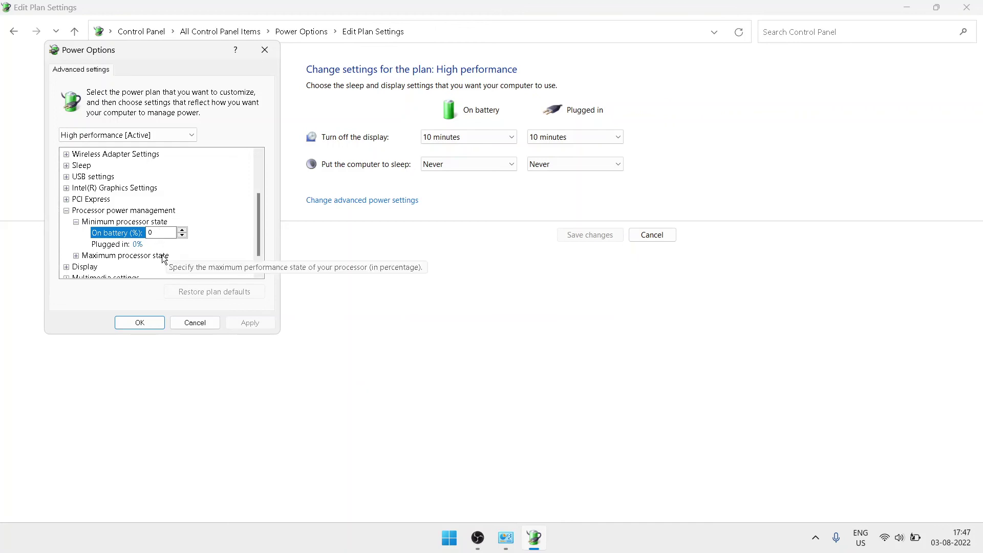
pyautogui.click(140, 244)
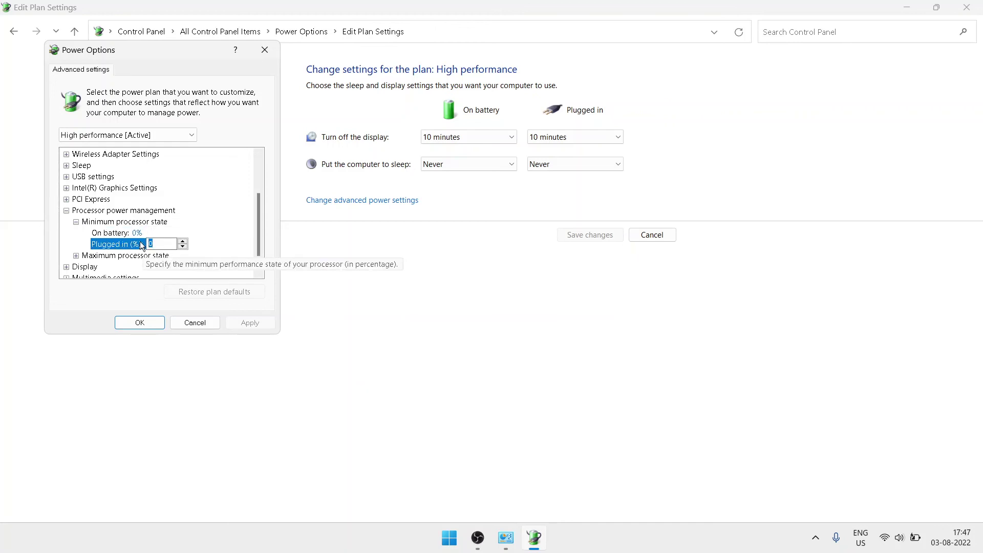
pyautogui.write('100')
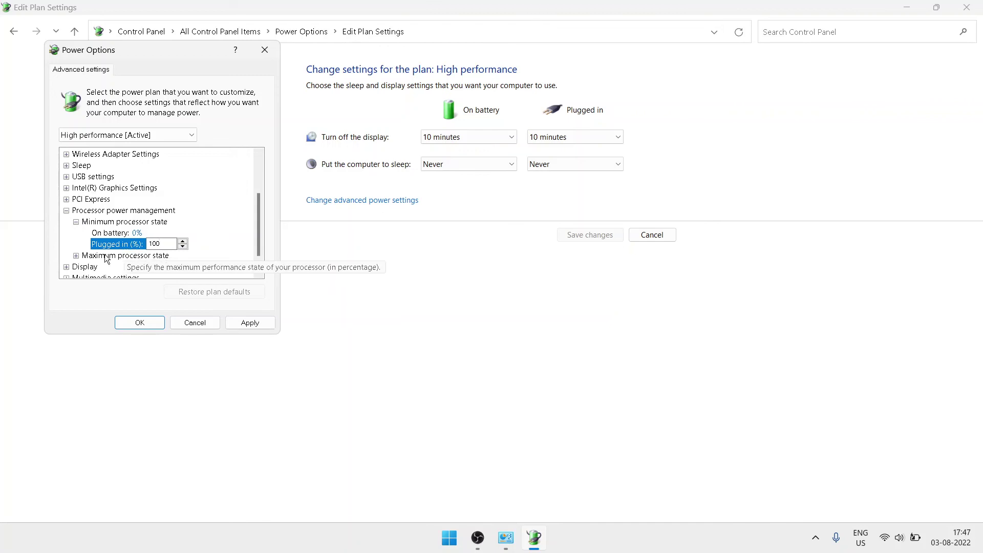
# Step: Set the maximum processor state to 100% for both on battery and plugged in, save the power settings and close Control Panel
pyautogui.click(77, 255)
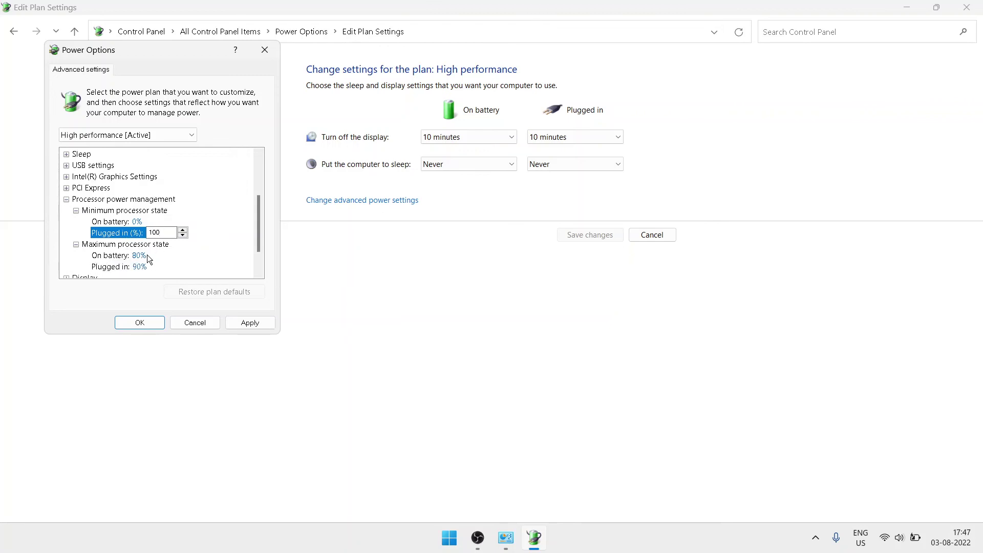
pyautogui.click(128, 255)
pyautogui.write('10')
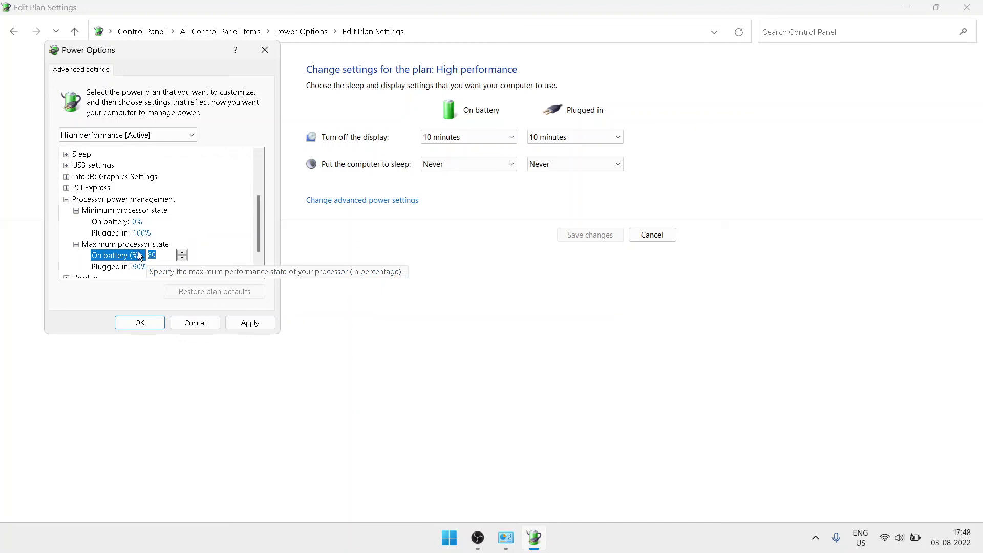
pyautogui.write('0')
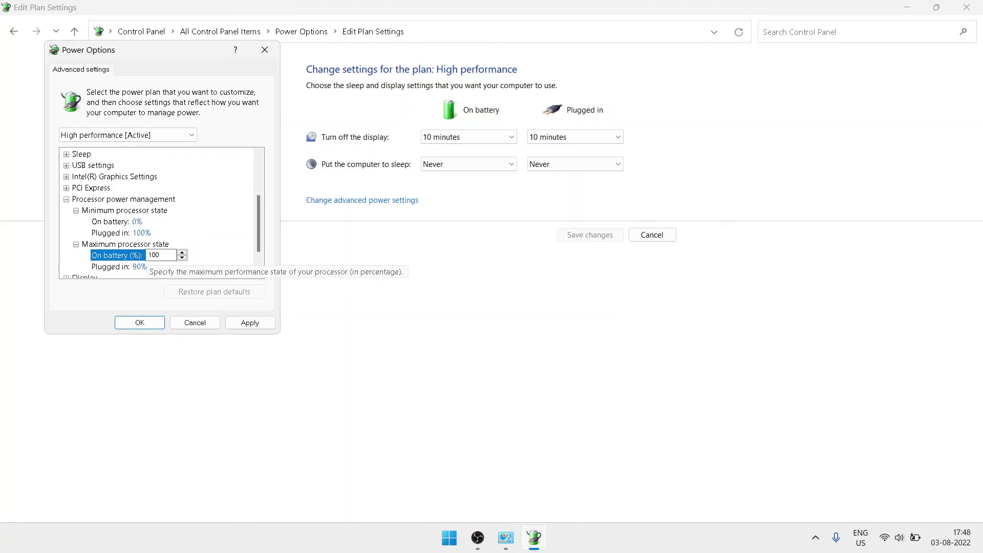
pyautogui.click(134, 267)
pyautogui.write('100')
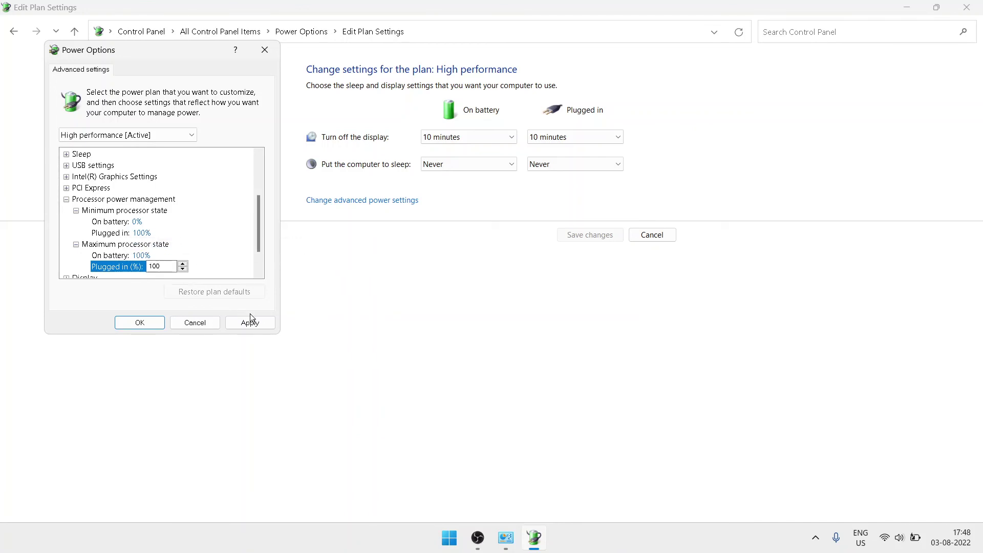
pyautogui.click(256, 327)
pyautogui.click(138, 323)
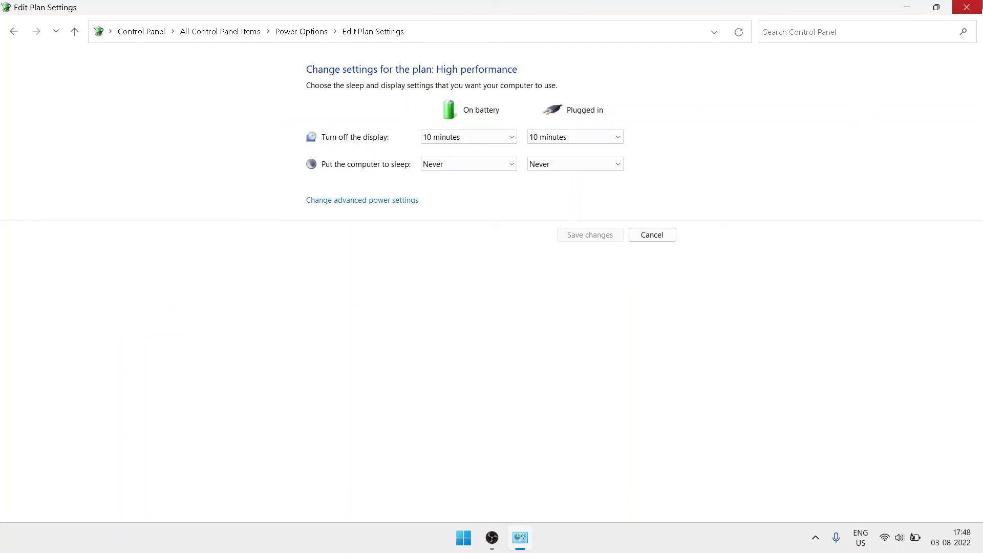
pyautogui.click(966, 7)
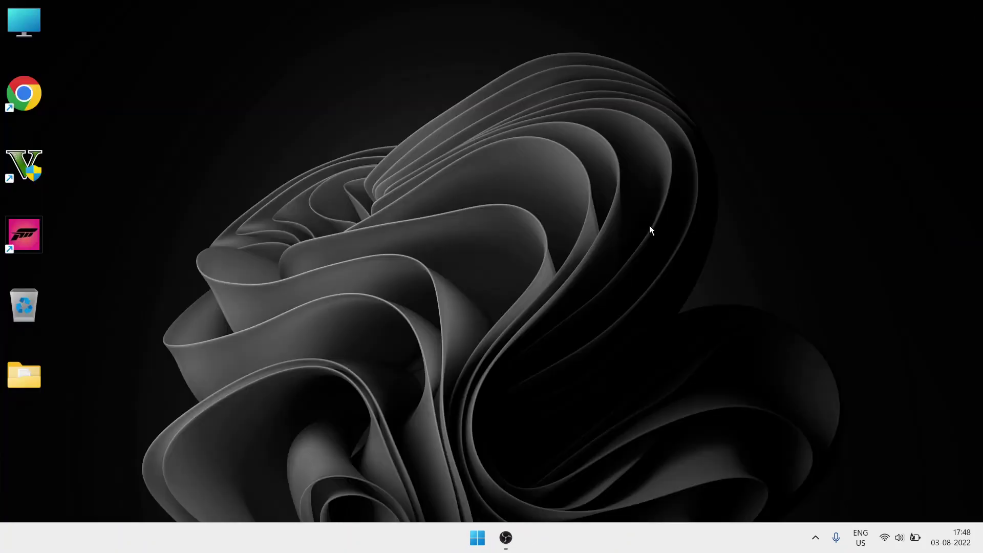